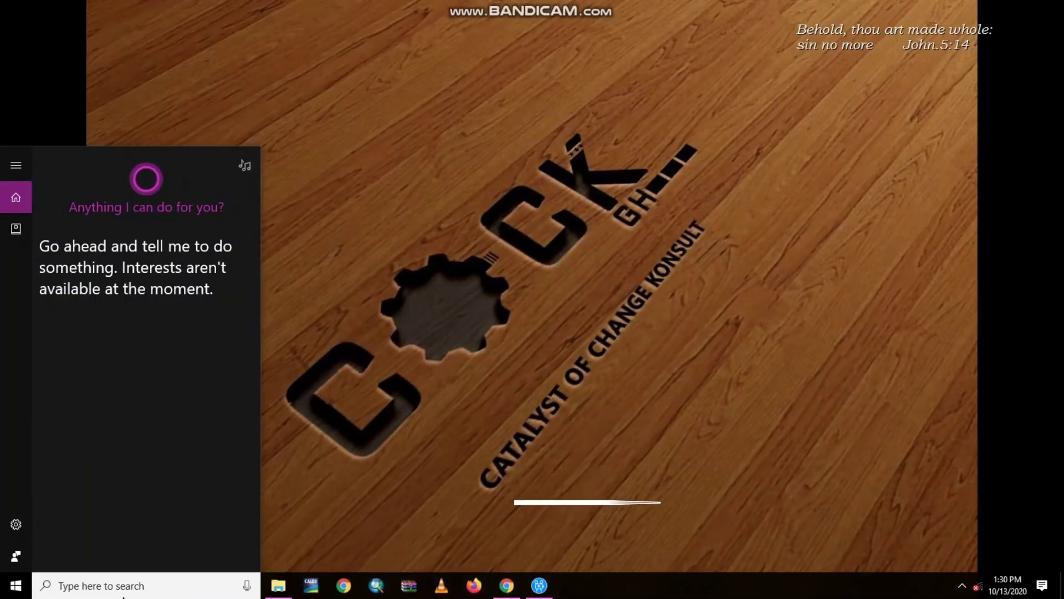
Search Windows for 'Arc' to find ArcMap
text(A)
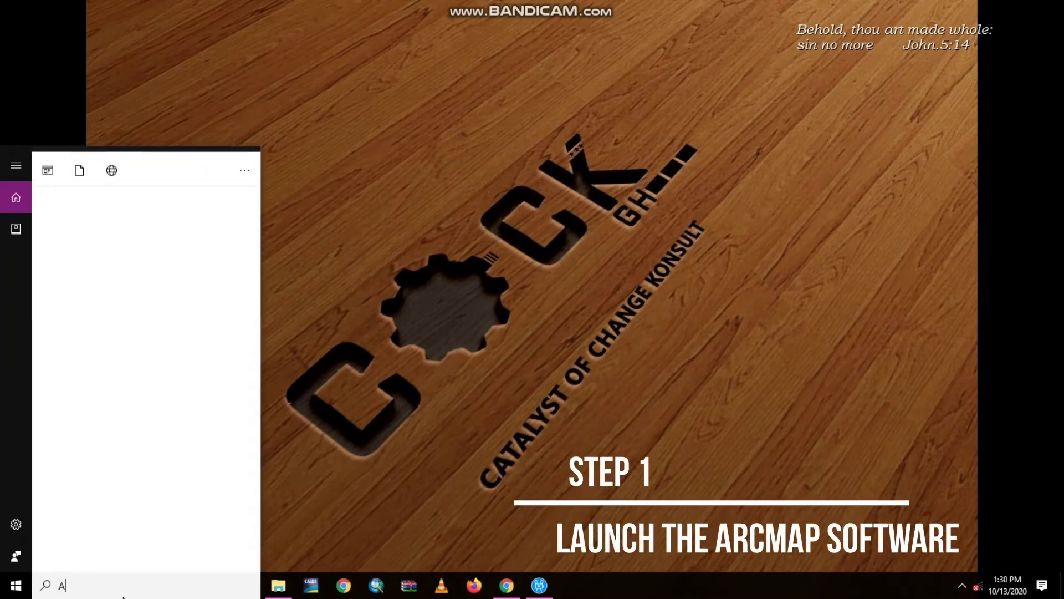
text(rc)
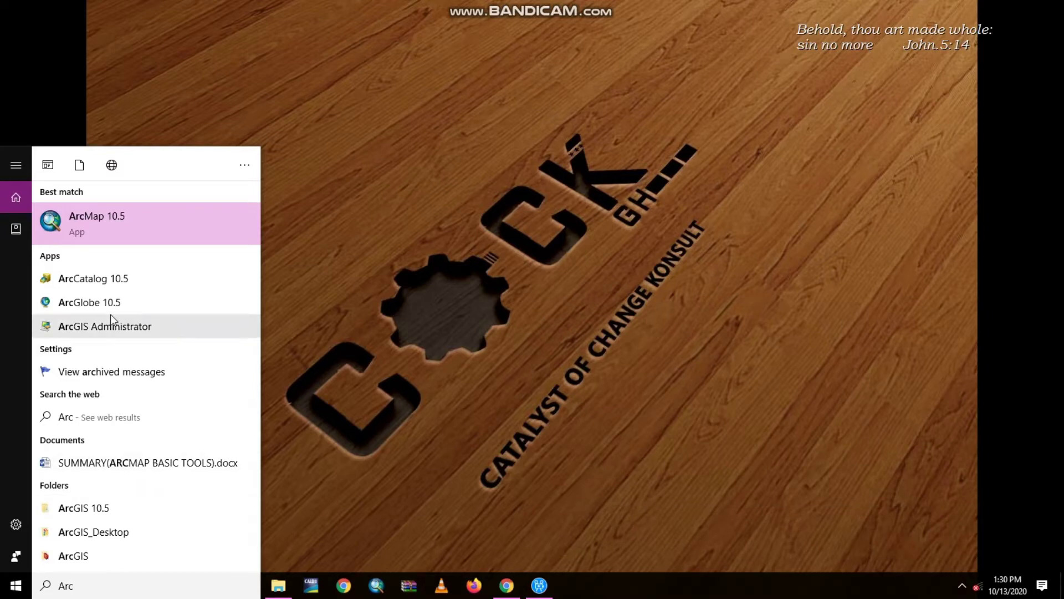
Launch ArcMap 10.5 to an empty untitled map and show the Catalog window
click(132, 222)
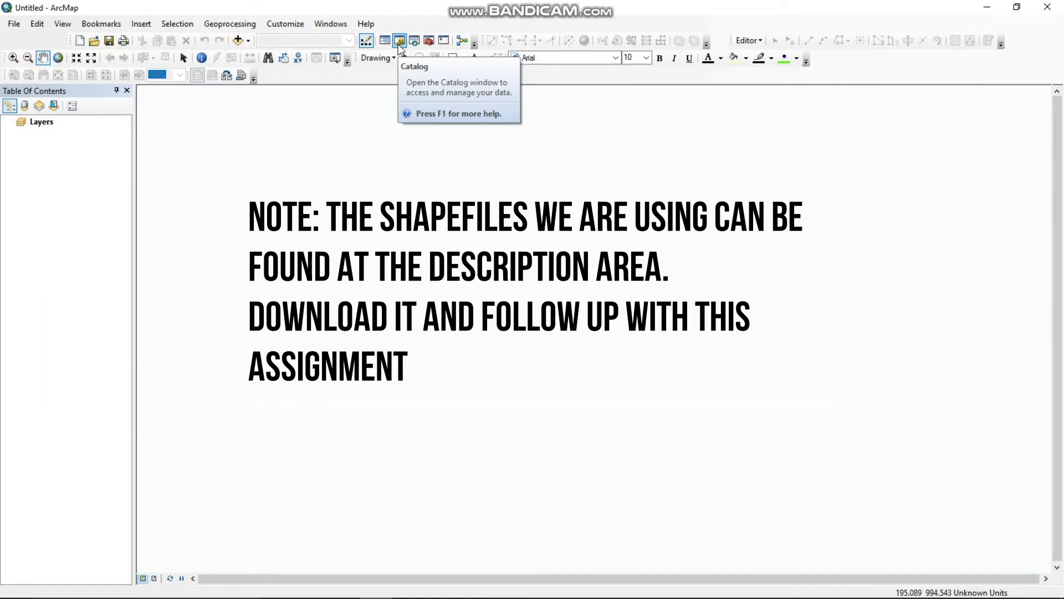
click(399, 43)
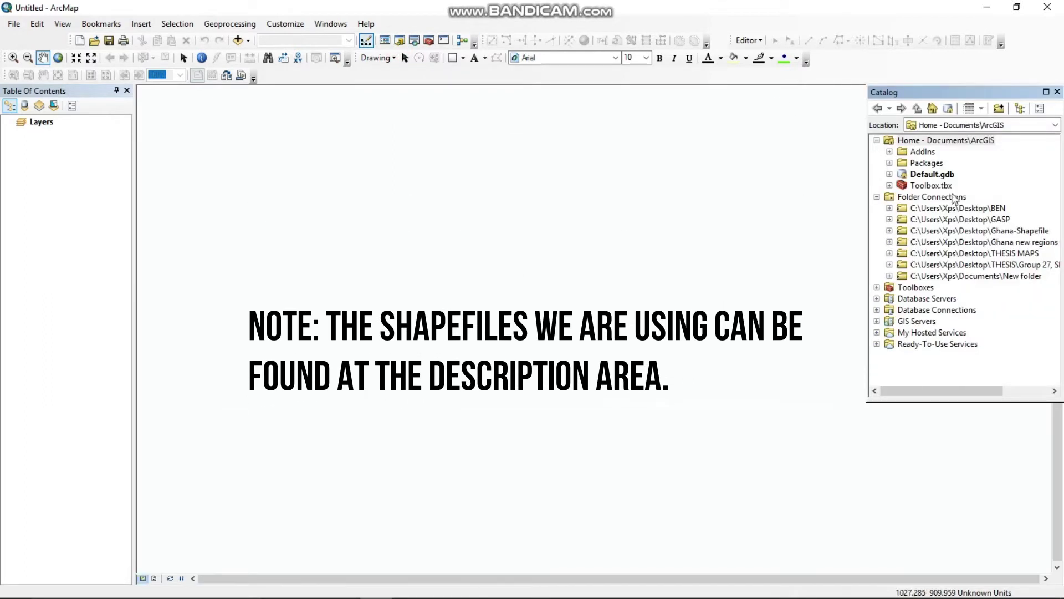
Add a Catalog folder connection to the Desktop's 'Ghana new regions' folder
click(920, 198)
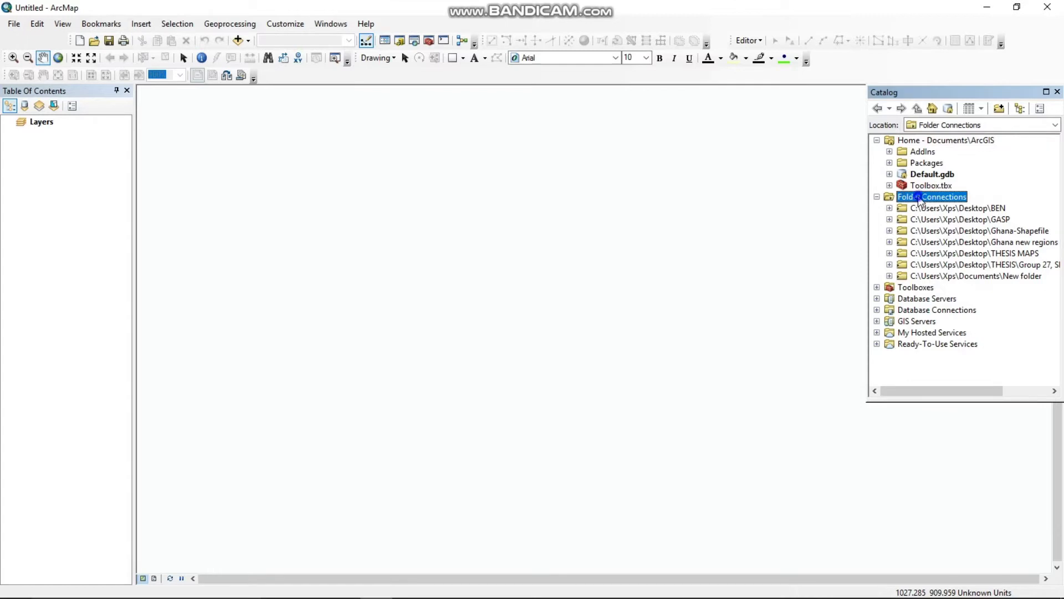
right_click(920, 199)
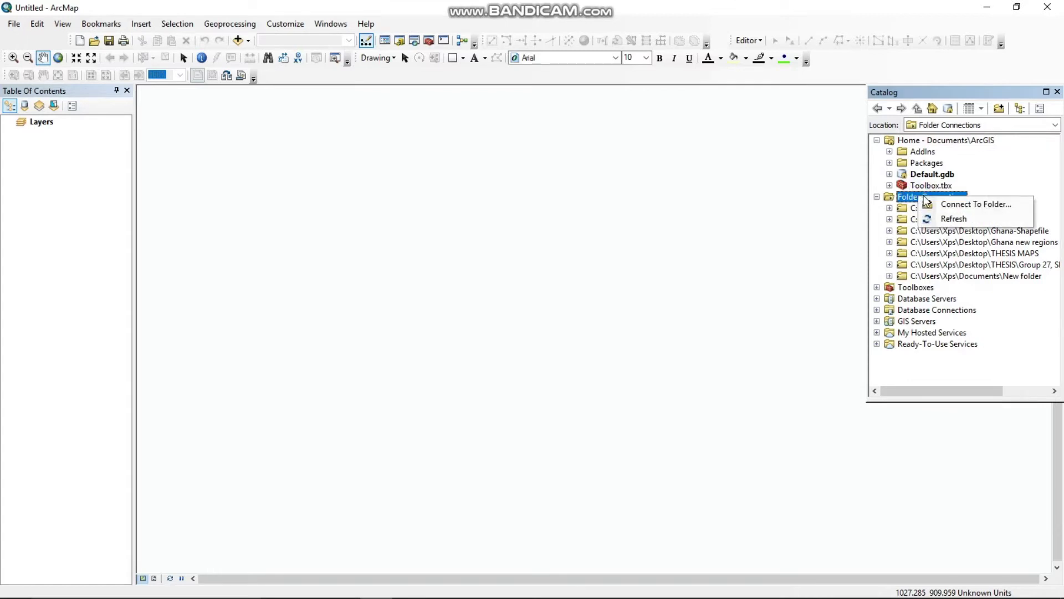
click(962, 205)
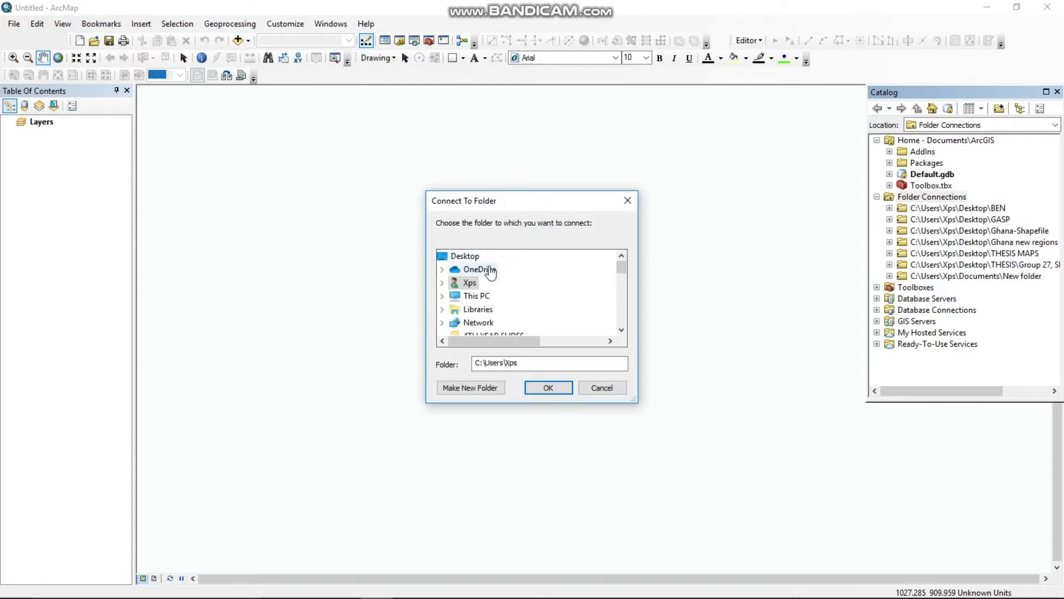
click(474, 257)
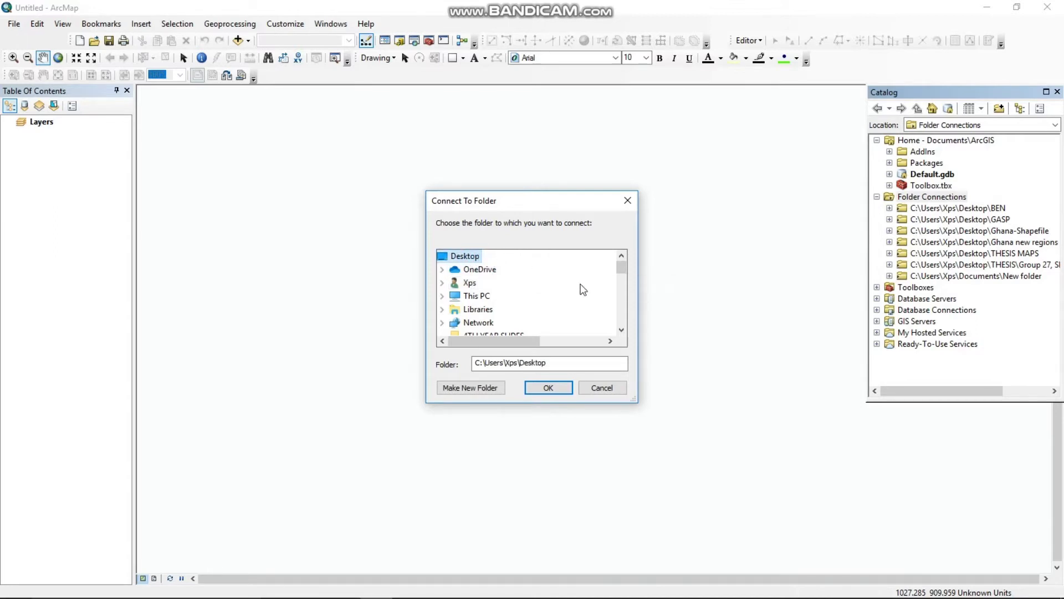
drag(622, 269, 619, 292)
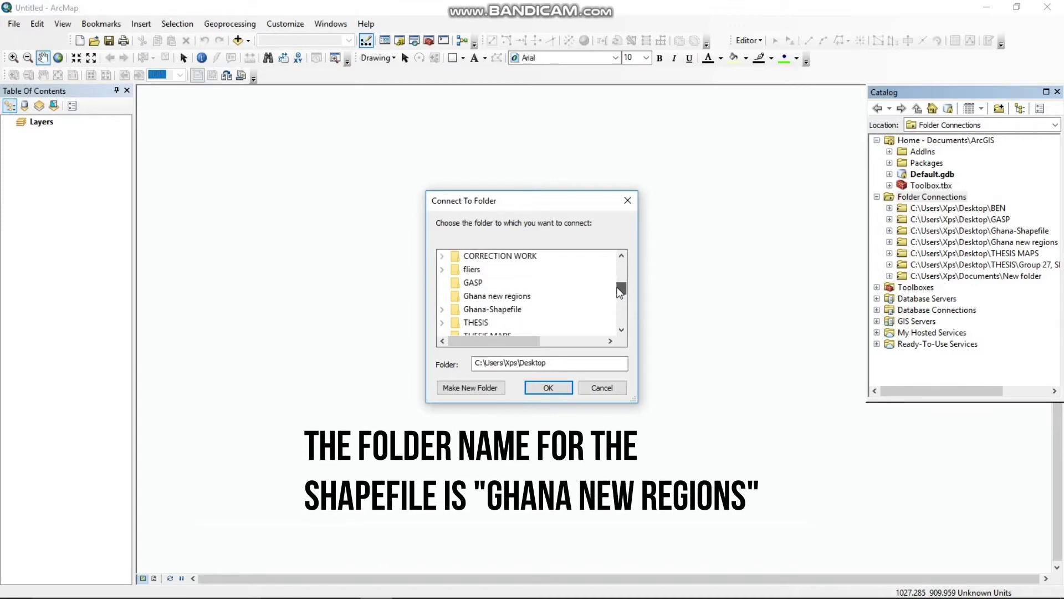
click(507, 297)
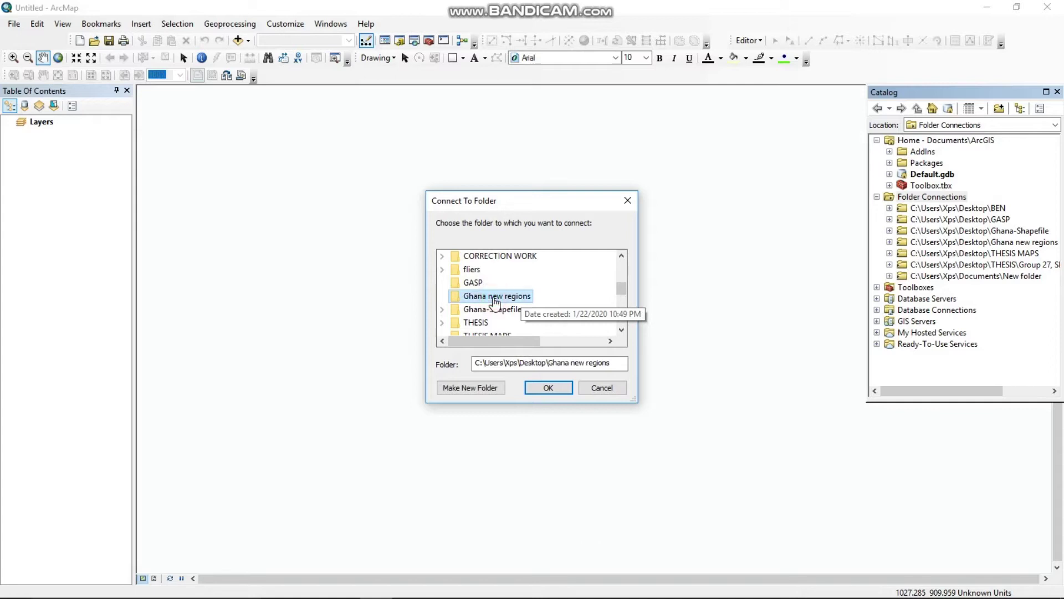
click(543, 389)
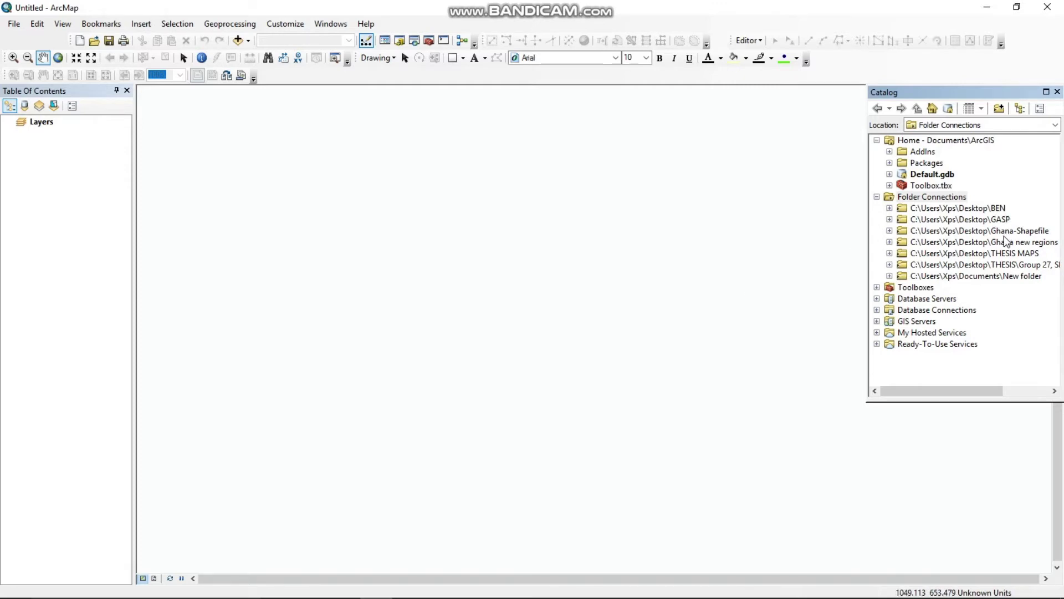
Add New_regions.shp from the Ghana new regions connection to the map and shift it left
click(990, 247)
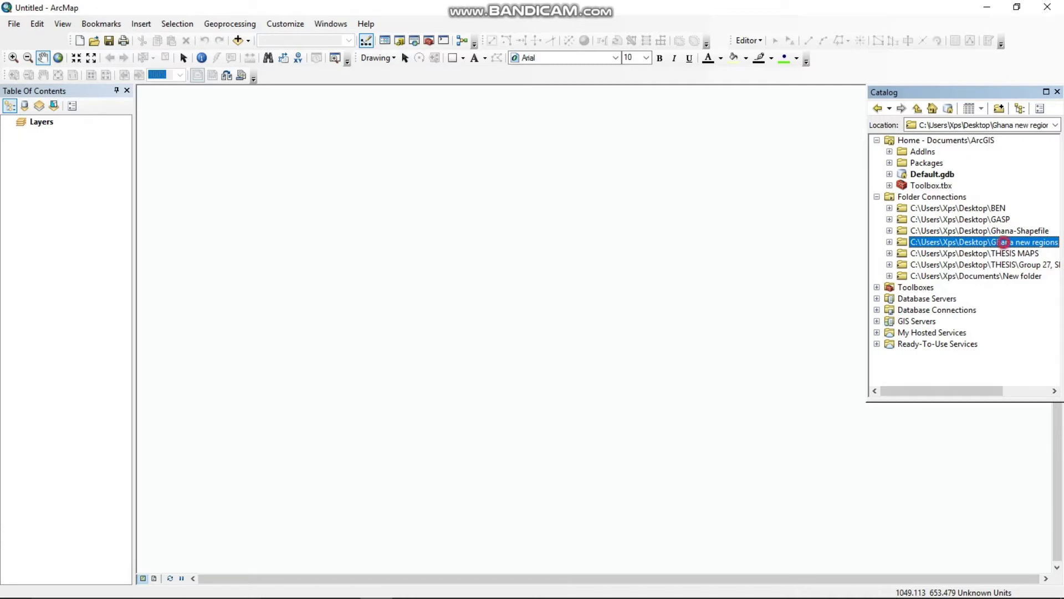
double_click(1005, 244)
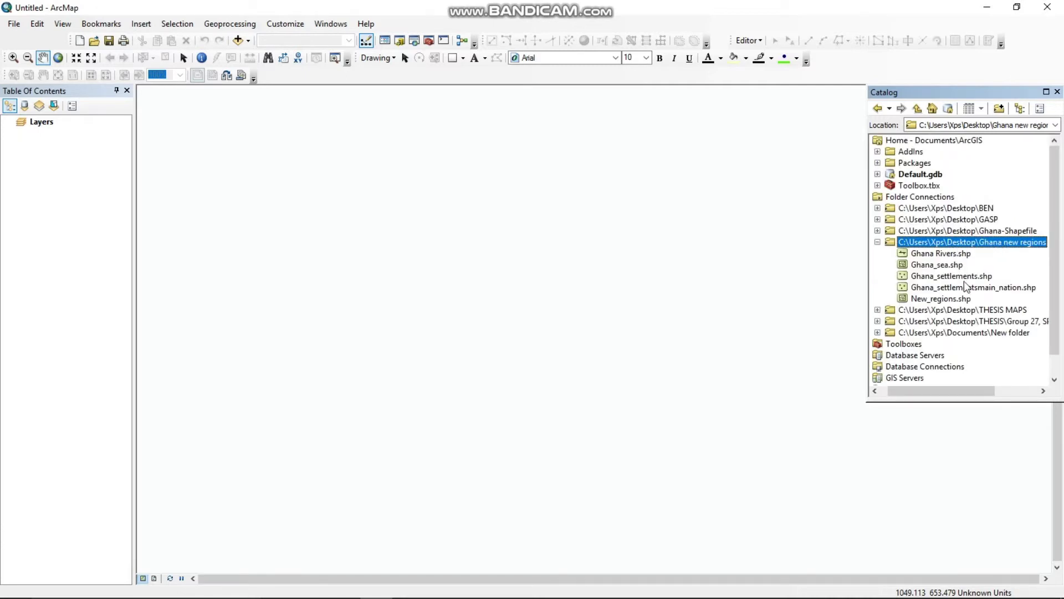
drag(931, 303, 513, 287)
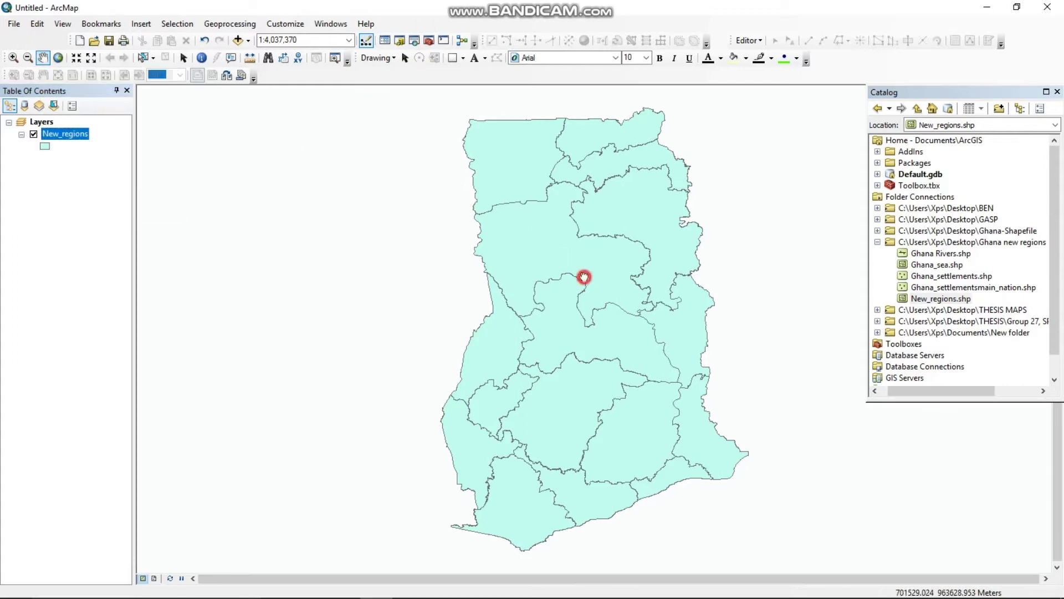
drag(582, 281, 467, 270)
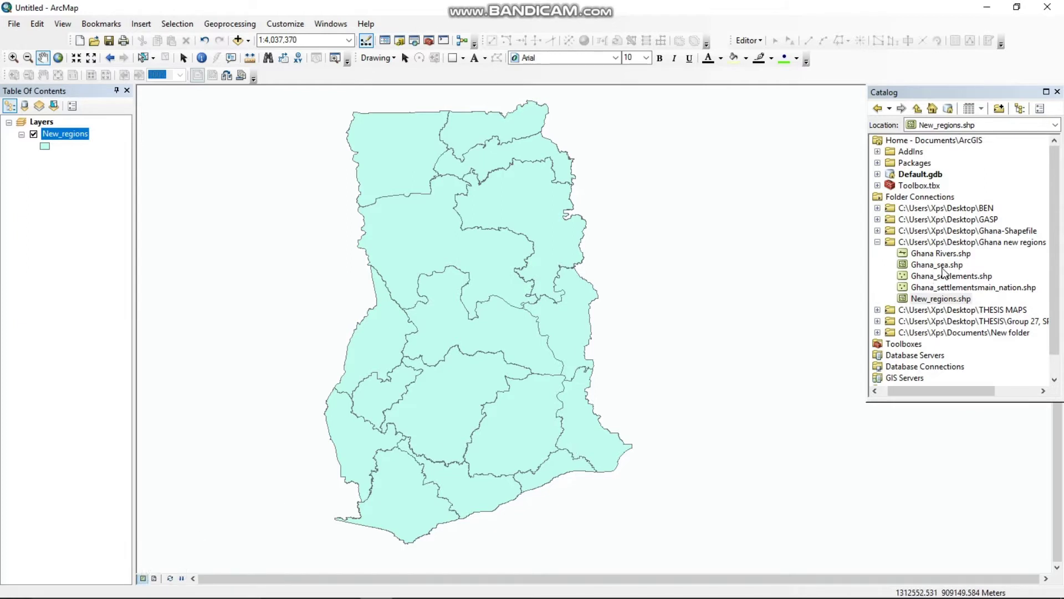
Add Ghana_sea.shp to the map and pan up to show the sea
mouse_move(942, 268)
mouse_down()
mouse_move(605, 419)
mouse_move(560, 519)
mouse_move(558, 508)
mouse_up()
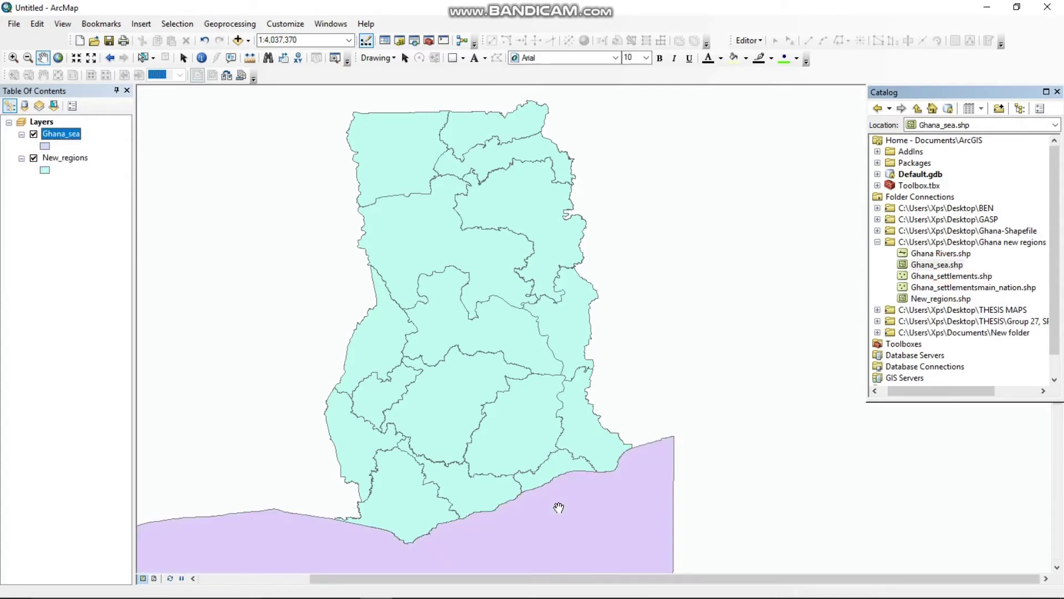
drag(527, 394, 548, 381)
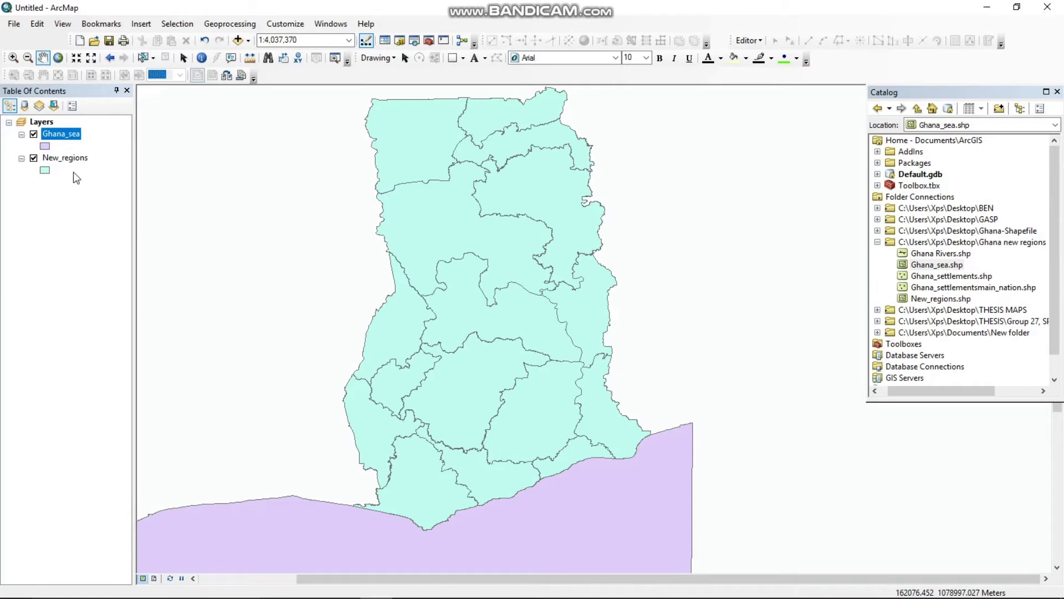
Symbolize New_regions as Hollow polygons with a black outline of width 2
click(44, 170)
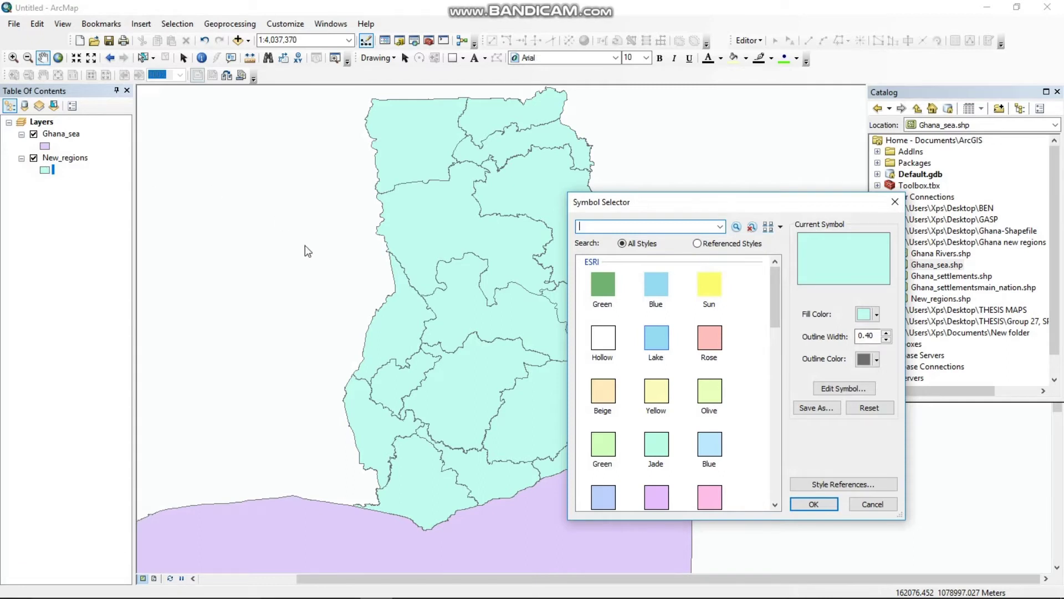
click(602, 349)
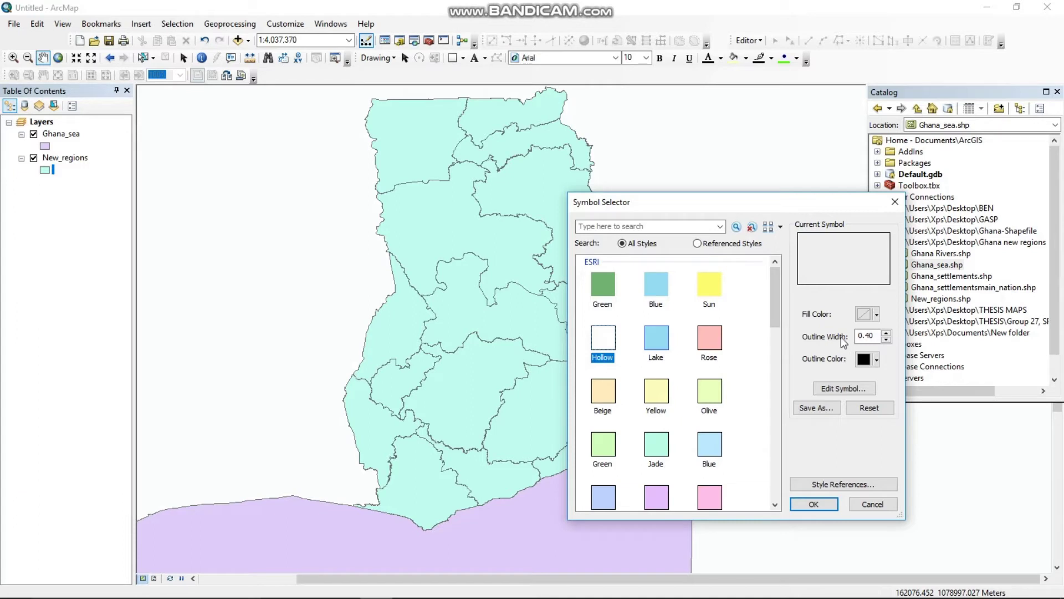
click(888, 332)
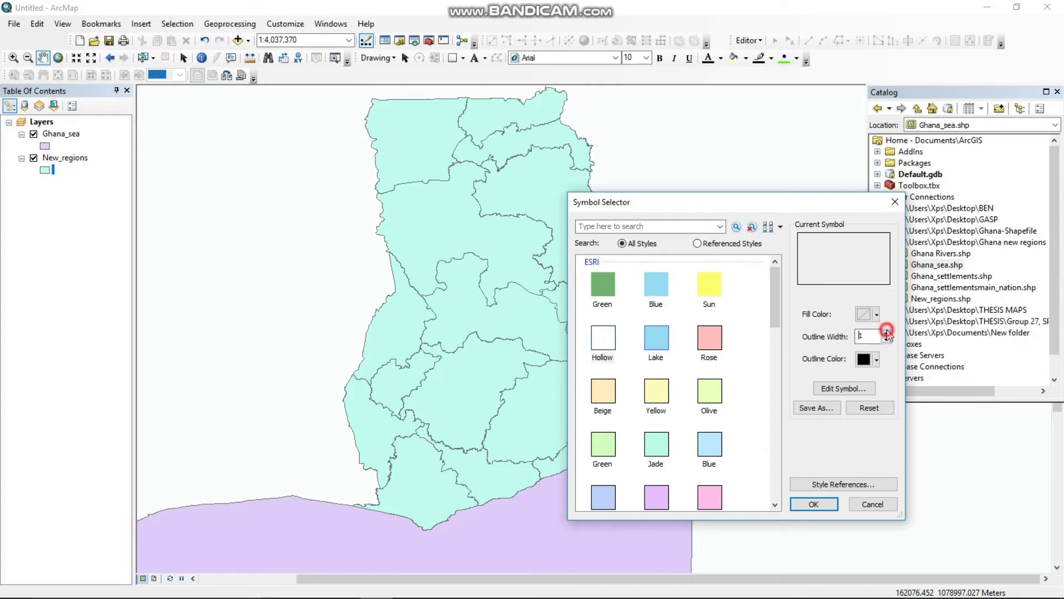
click(888, 332)
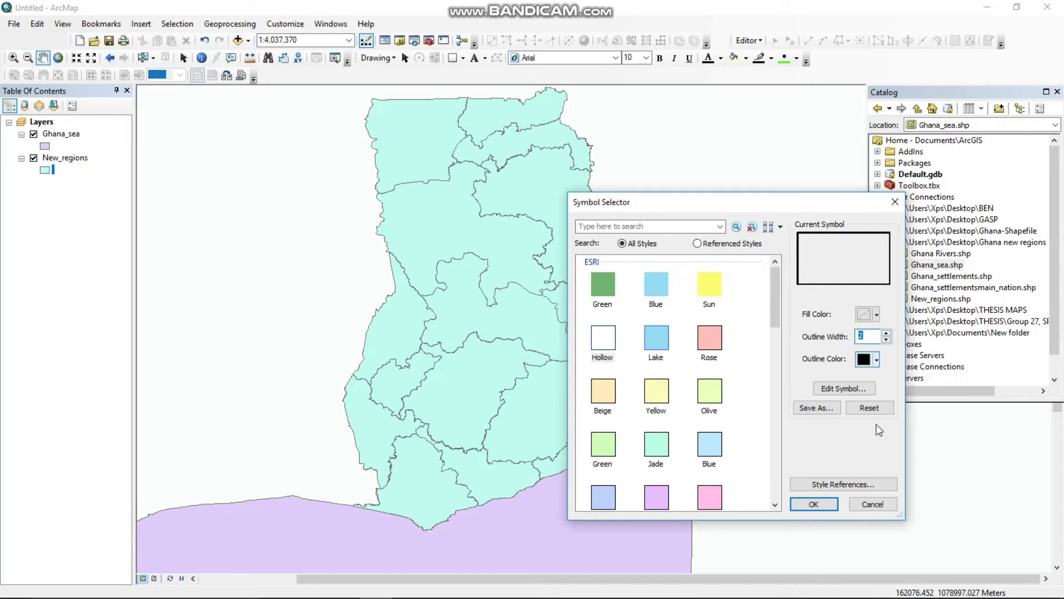
click(814, 504)
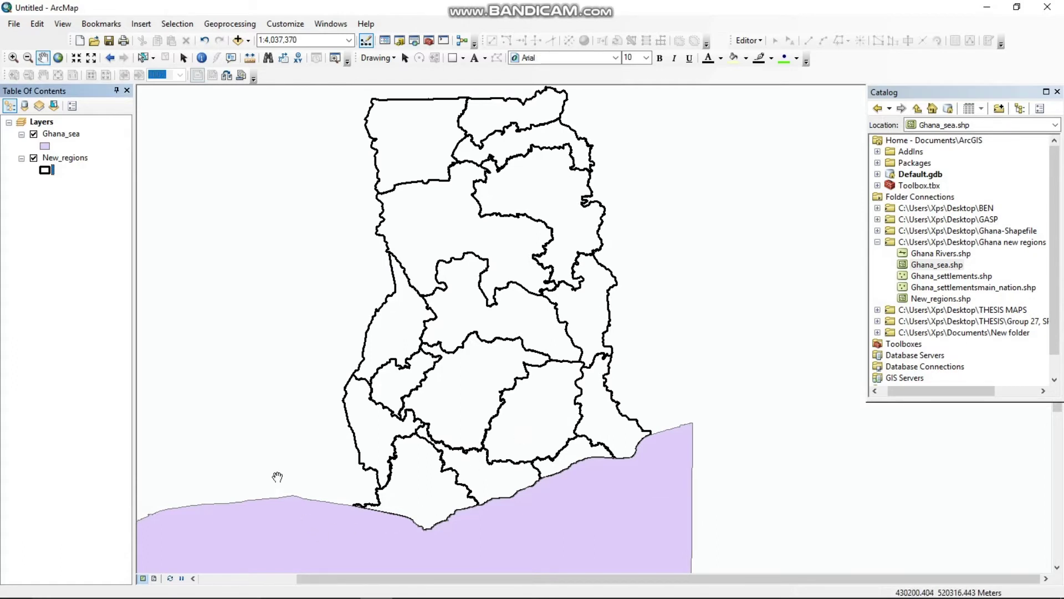
click(45, 147)
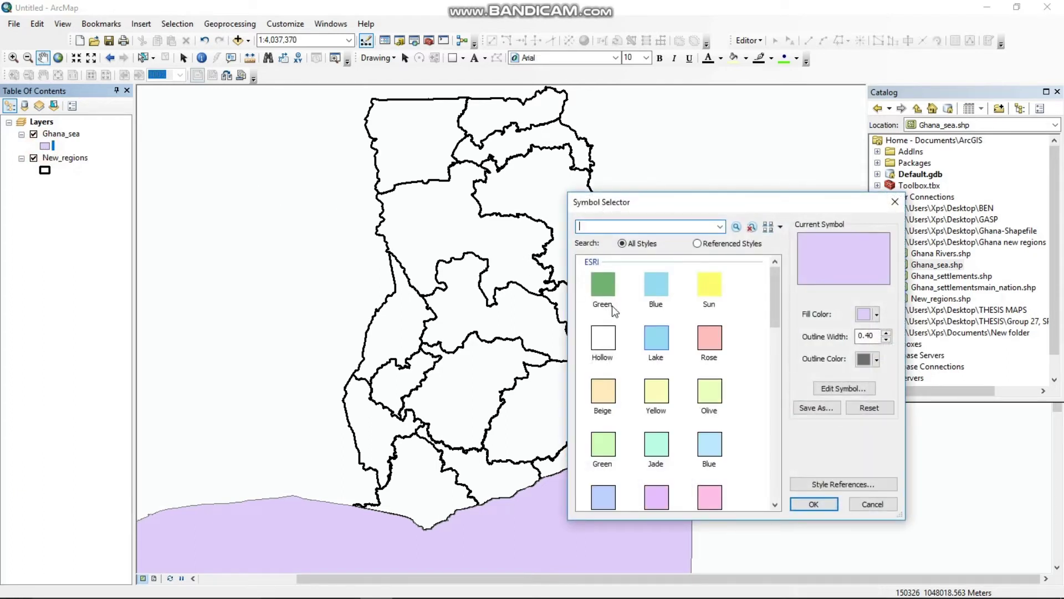
Give the Ghana_sea symbol a Blue fill with No Color outline
click(652, 293)
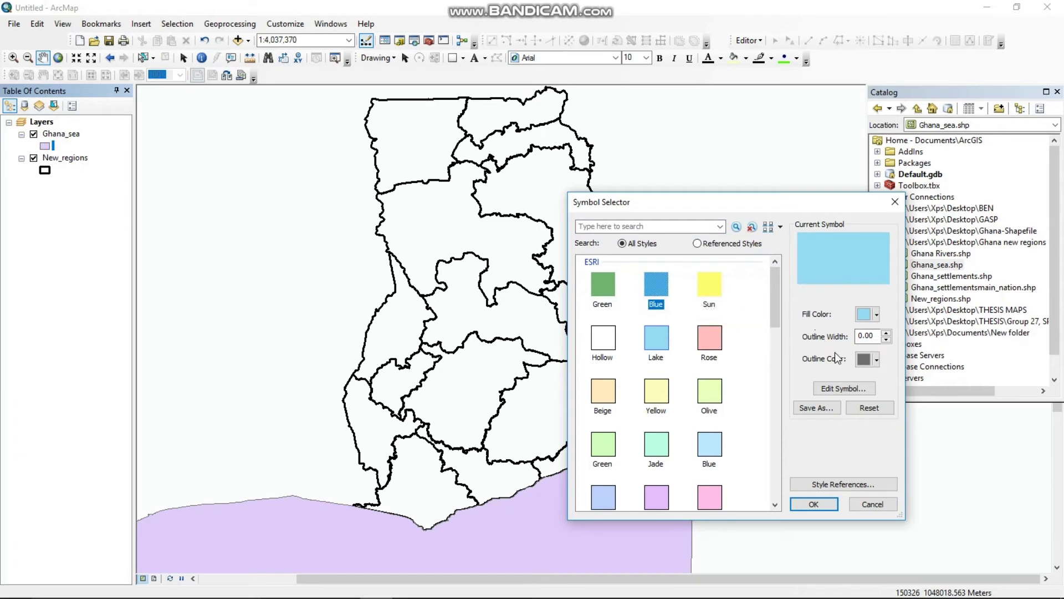
click(877, 361)
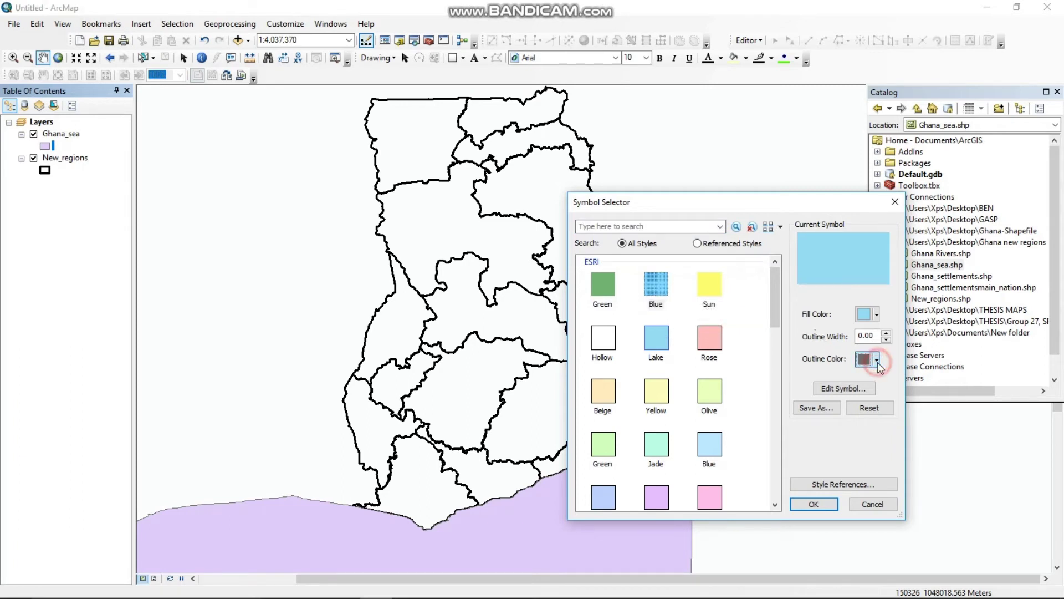
click(876, 379)
Apply the blue sea symbol, close the Catalog window, and recenter the Ghana map
click(812, 506)
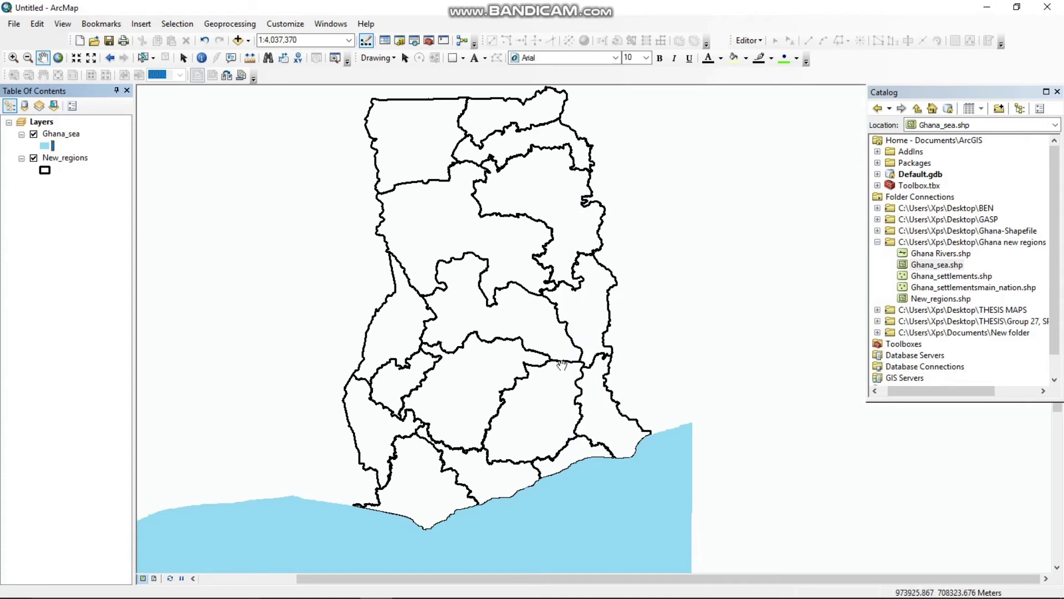
drag(520, 343, 460, 342)
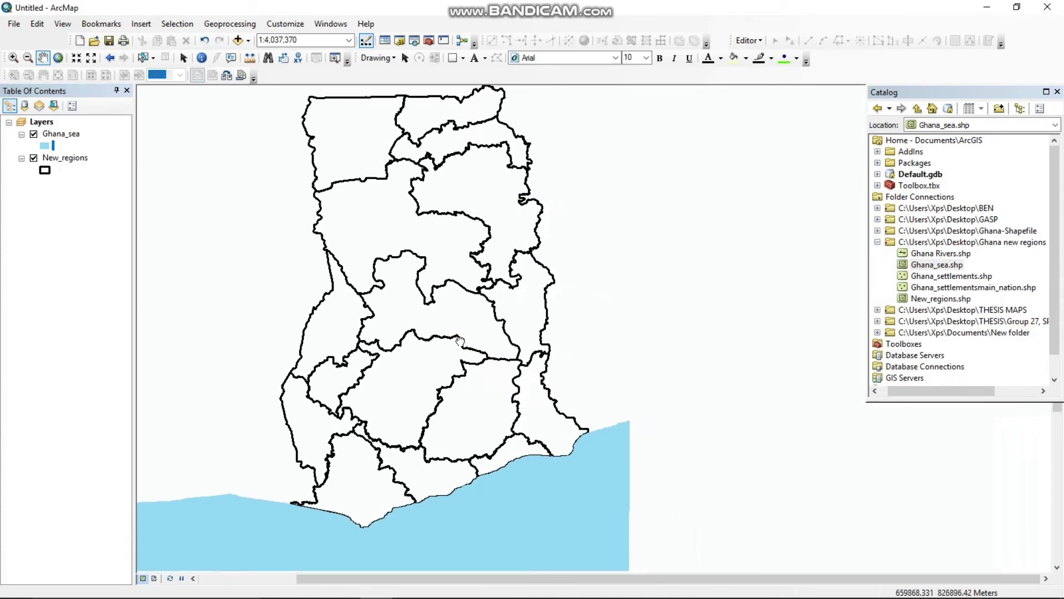
drag(460, 341, 478, 345)
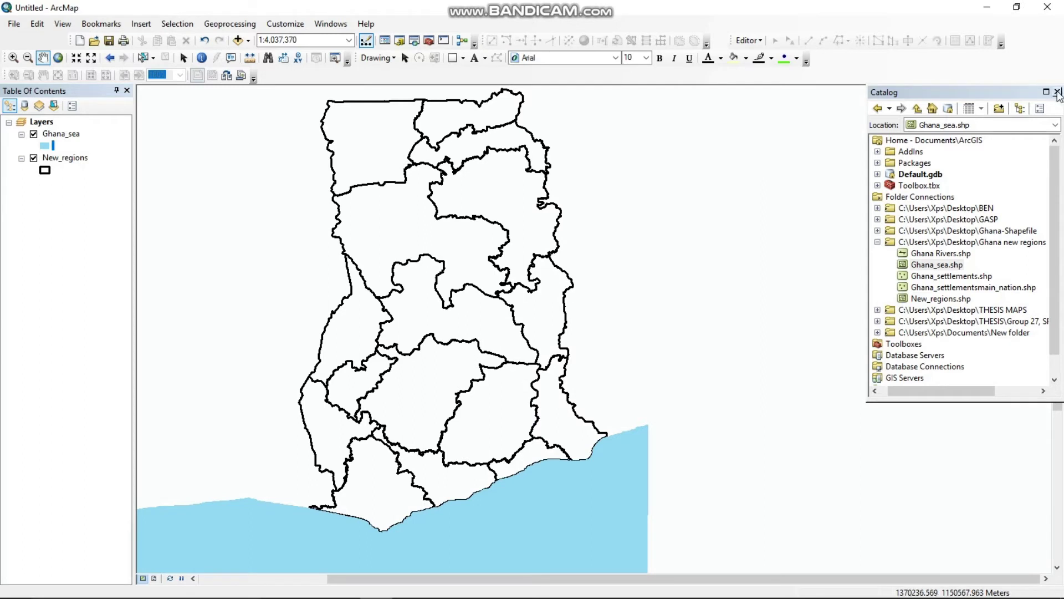
click(1058, 92)
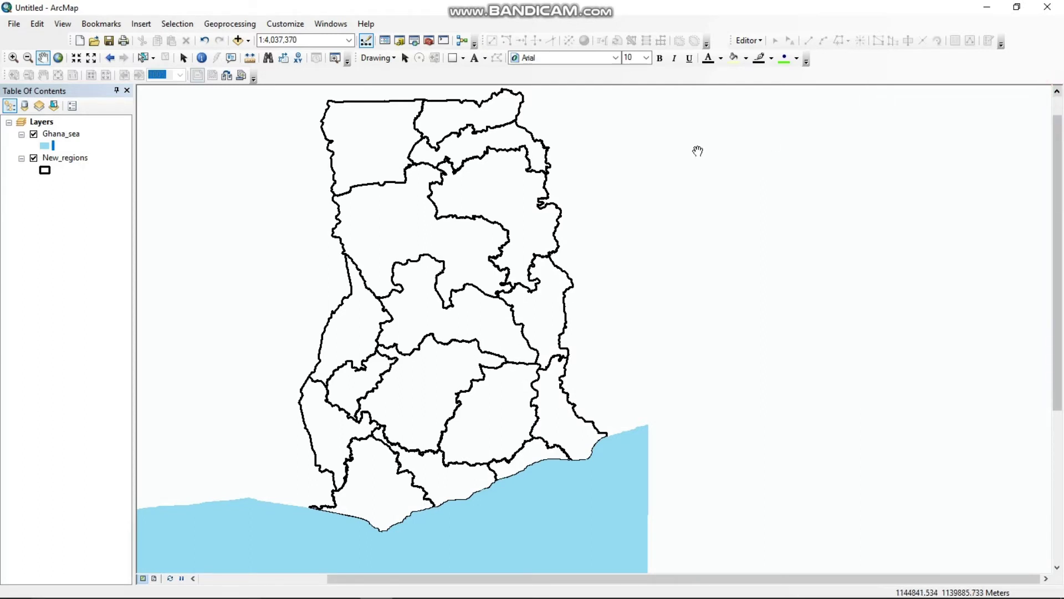
drag(390, 244, 333, 245)
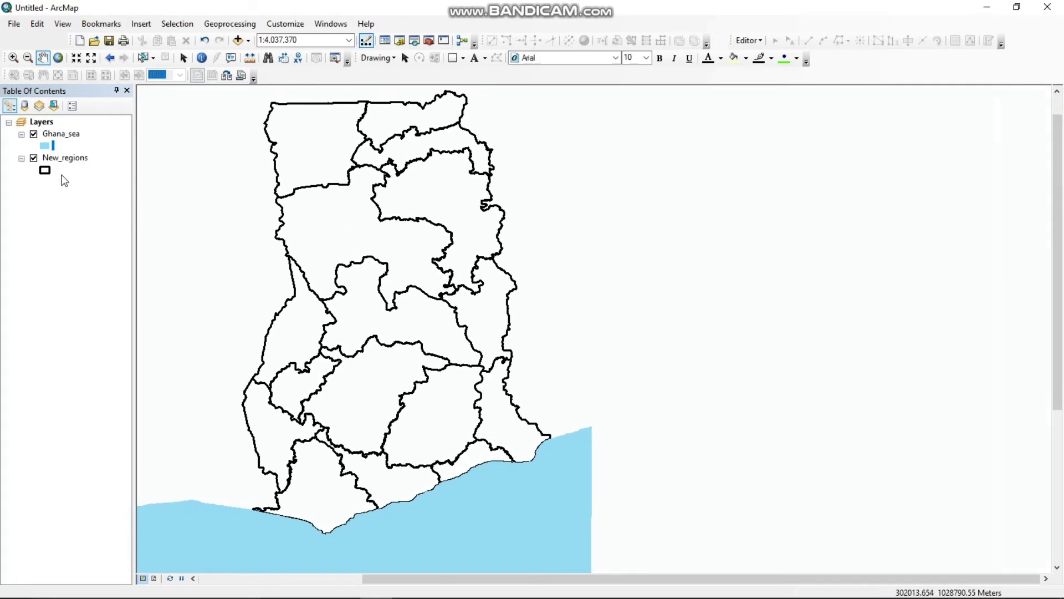
click(65, 158)
click(65, 158)
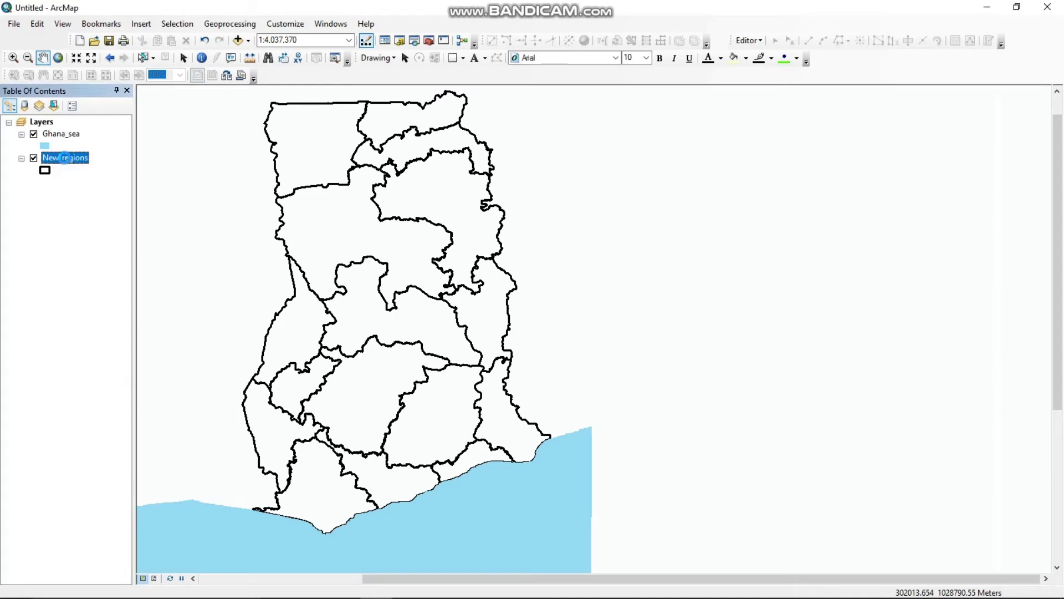
right_click(65, 158)
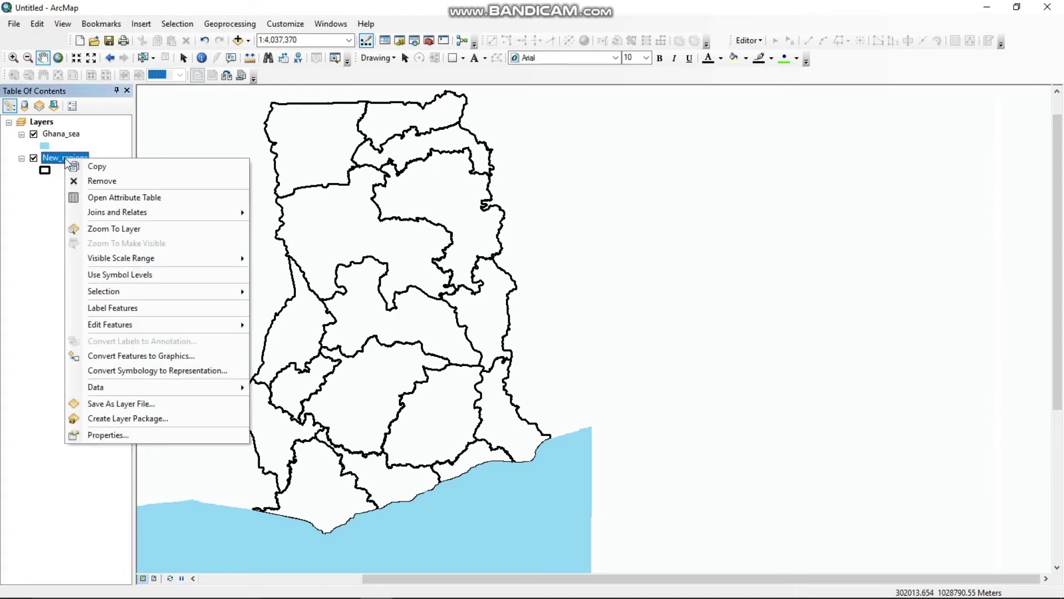
Turn on New_regions labels using the Name field and apply them
click(119, 435)
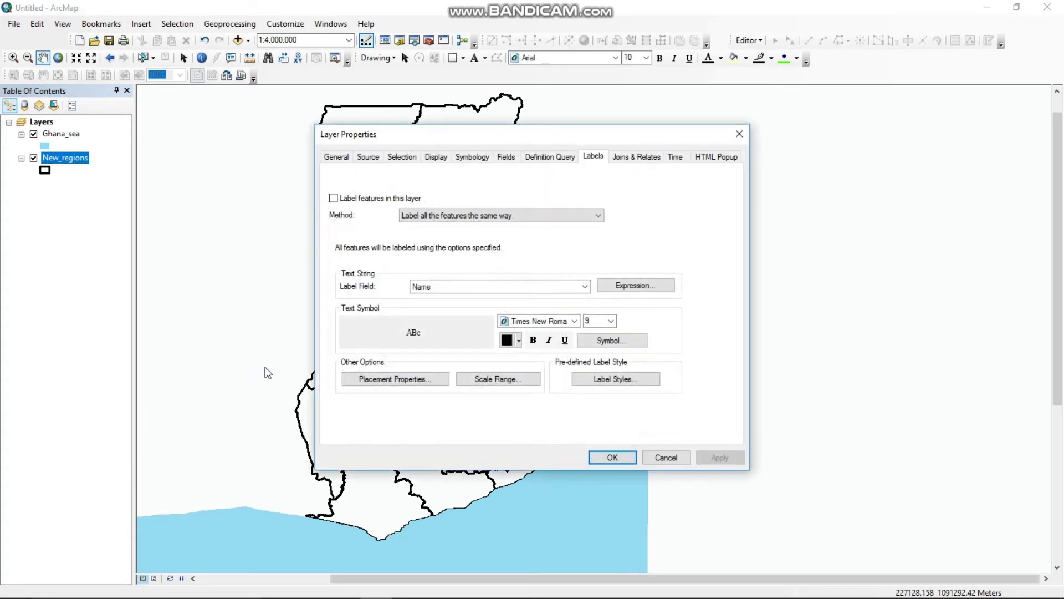
click(348, 199)
click(585, 287)
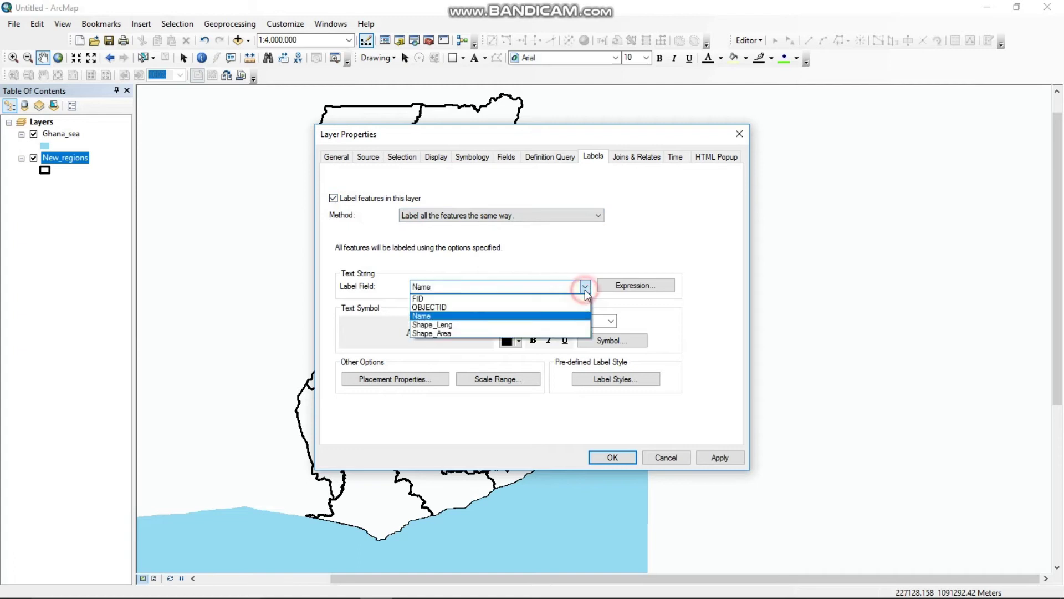
click(505, 317)
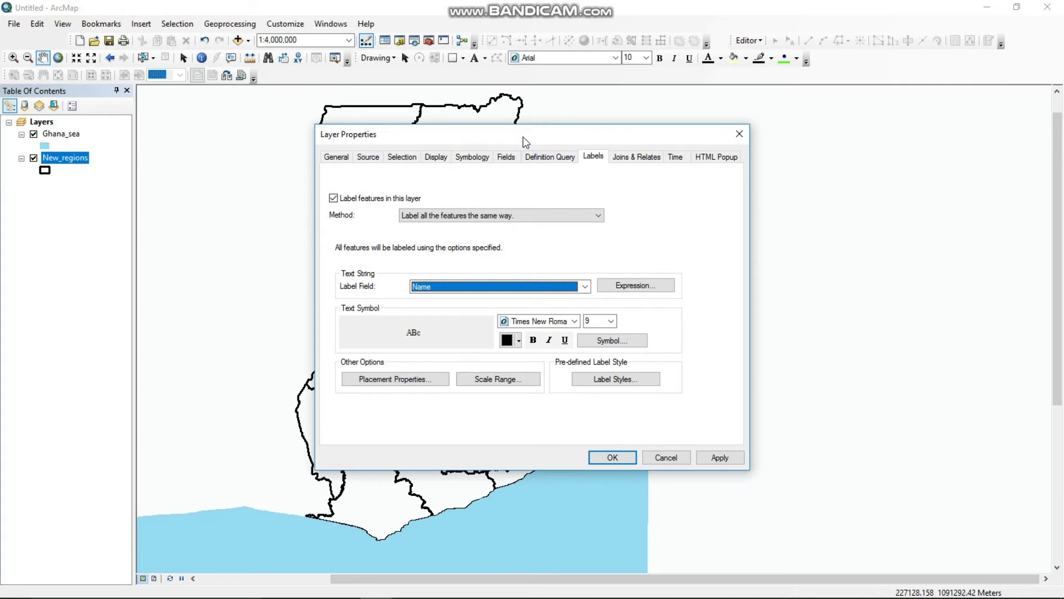
drag(524, 137, 810, 122)
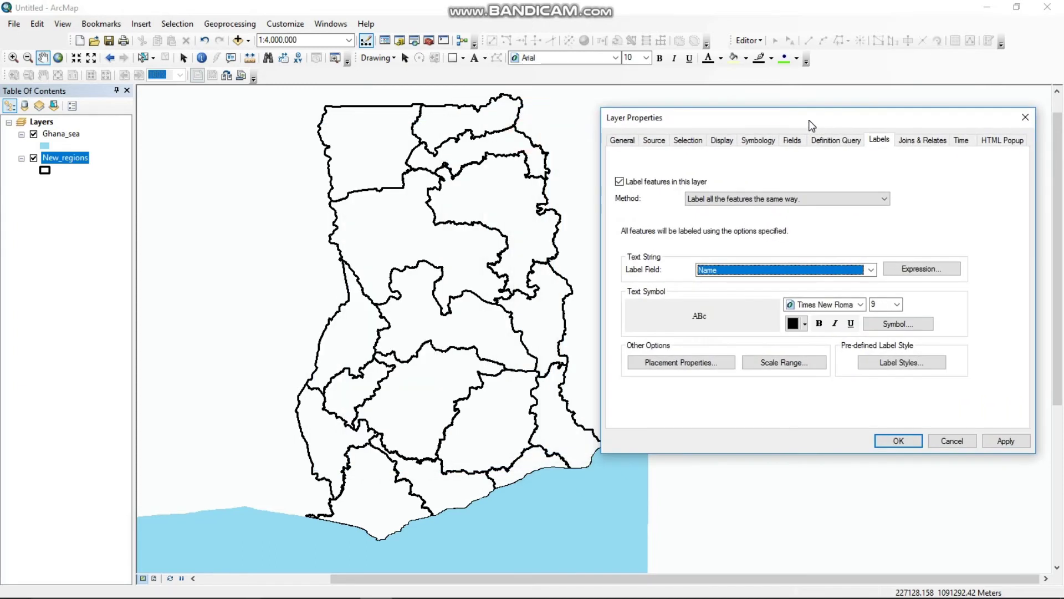
click(1007, 439)
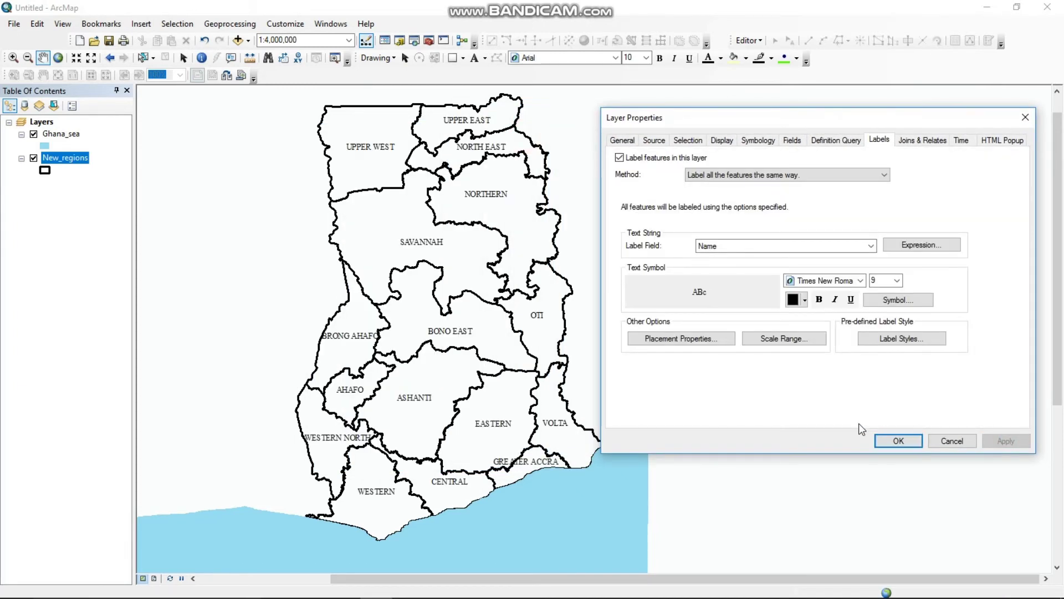
click(898, 441)
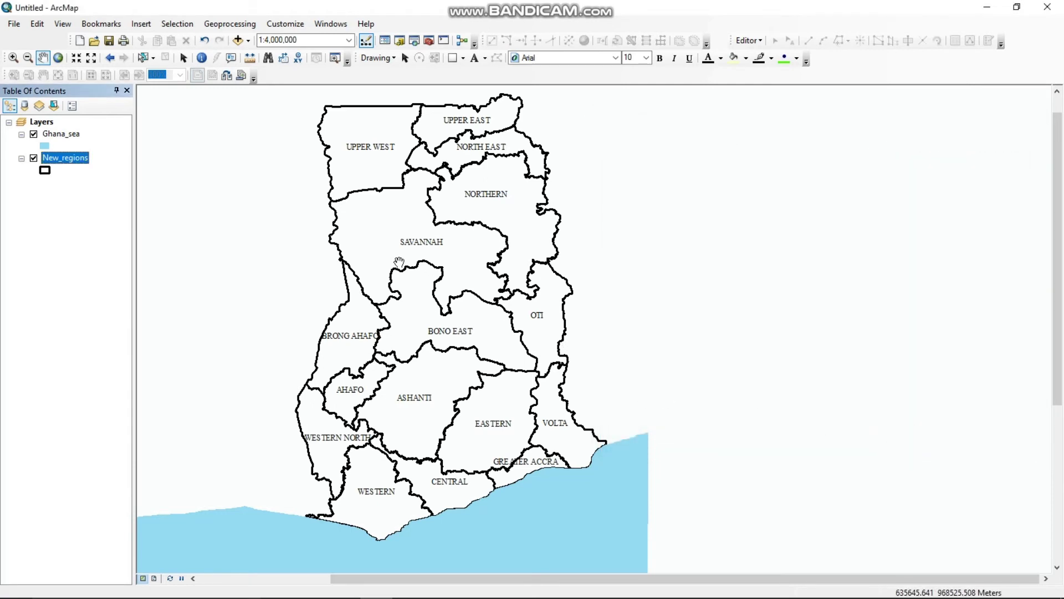
Symbolize New_regions by unique OBJECTID values 1–16, excluding <all other values>, and apply
right_click(65, 161)
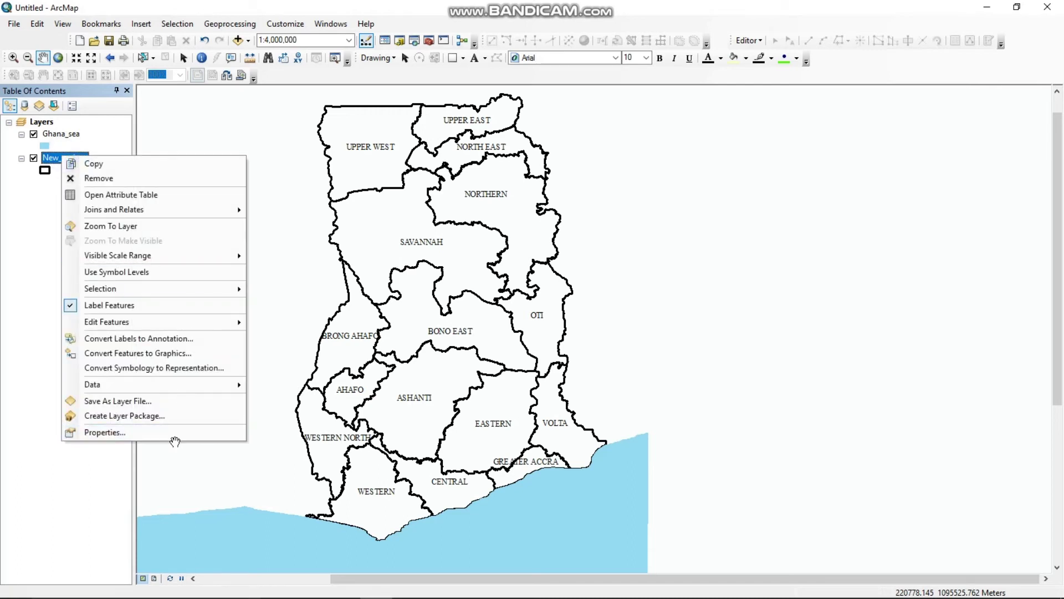
click(105, 431)
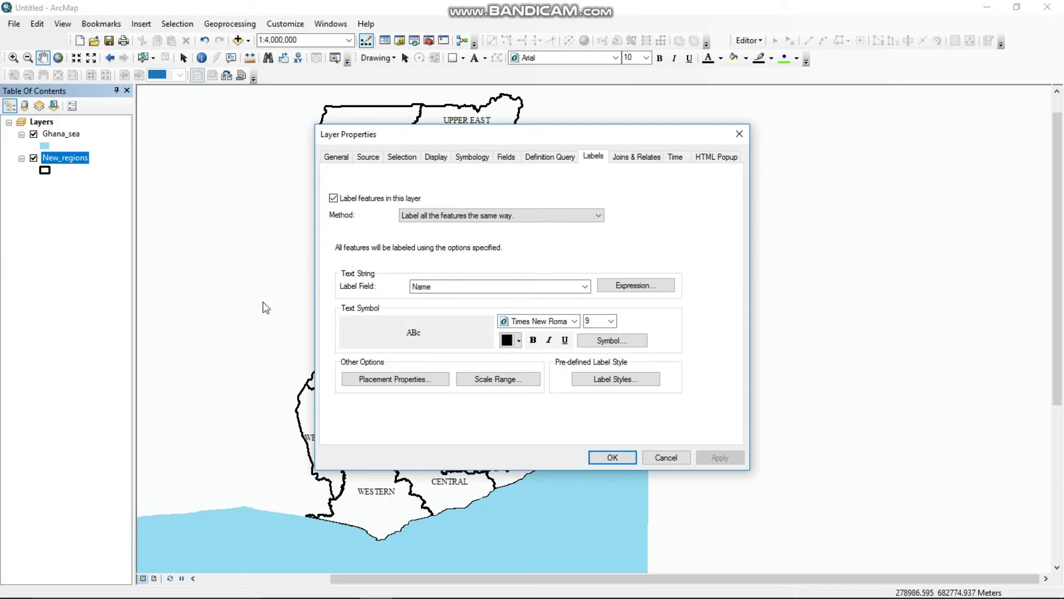
click(473, 158)
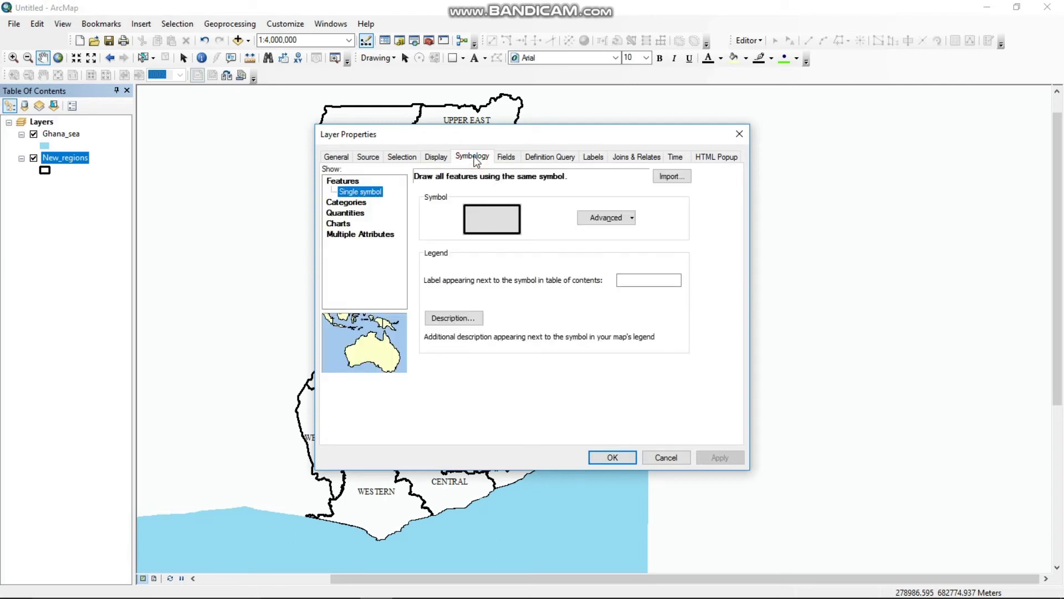
click(357, 202)
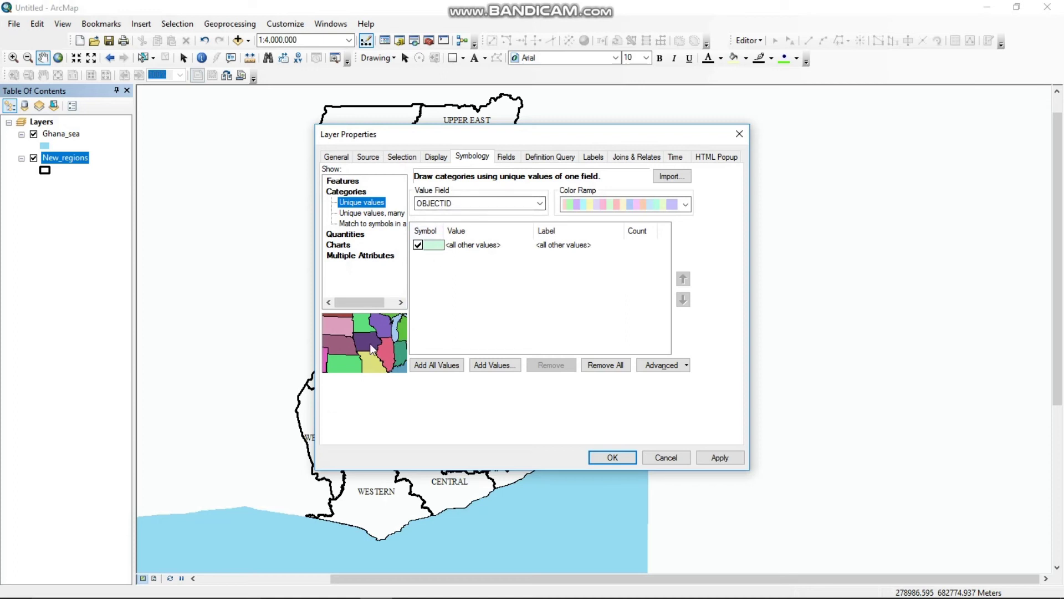
click(435, 368)
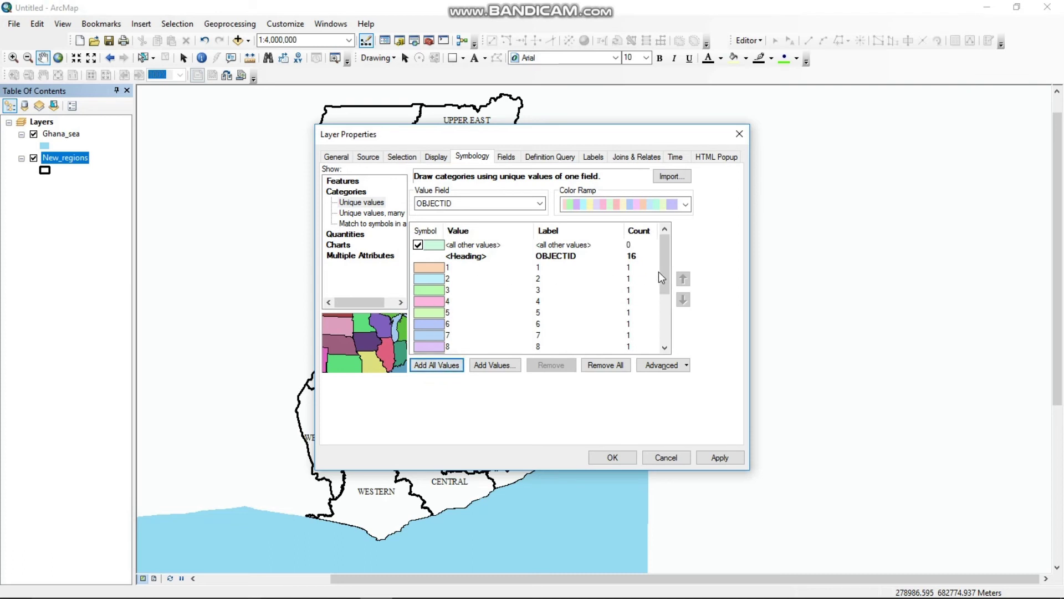
click(418, 245)
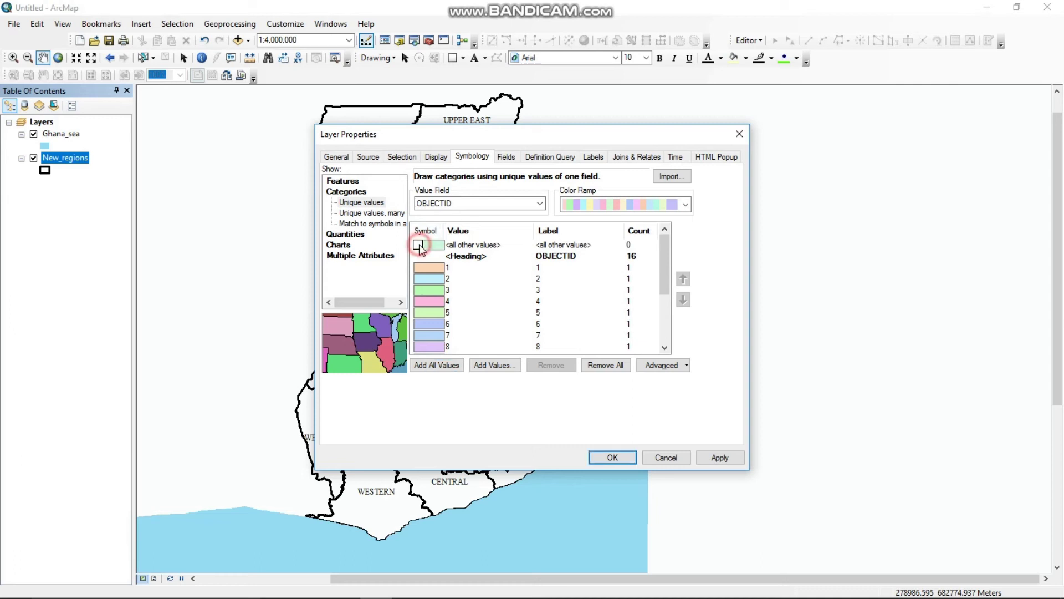
drag(663, 273, 663, 325)
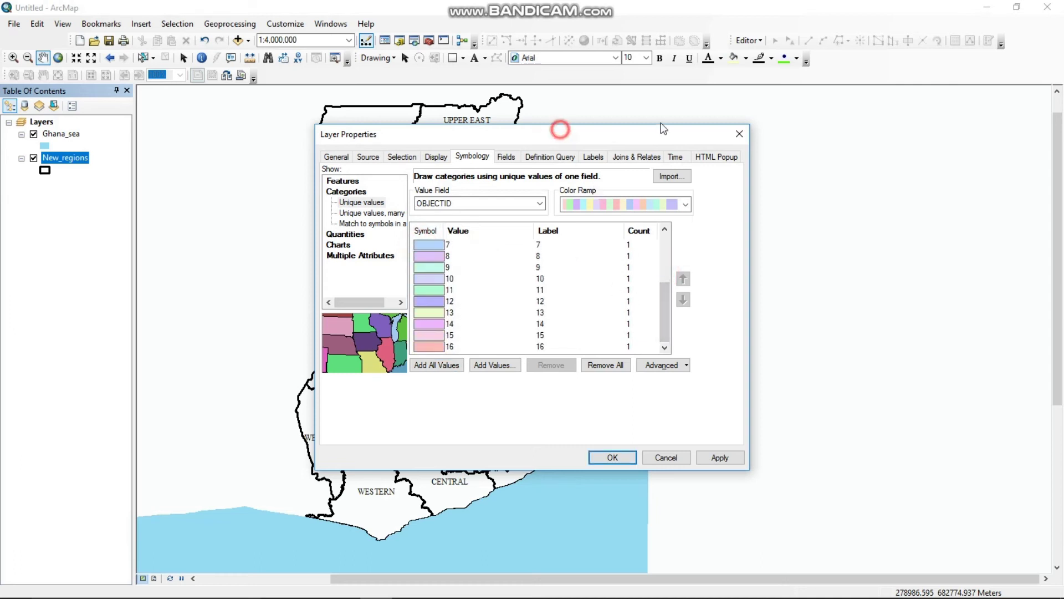
drag(560, 128, 837, 125)
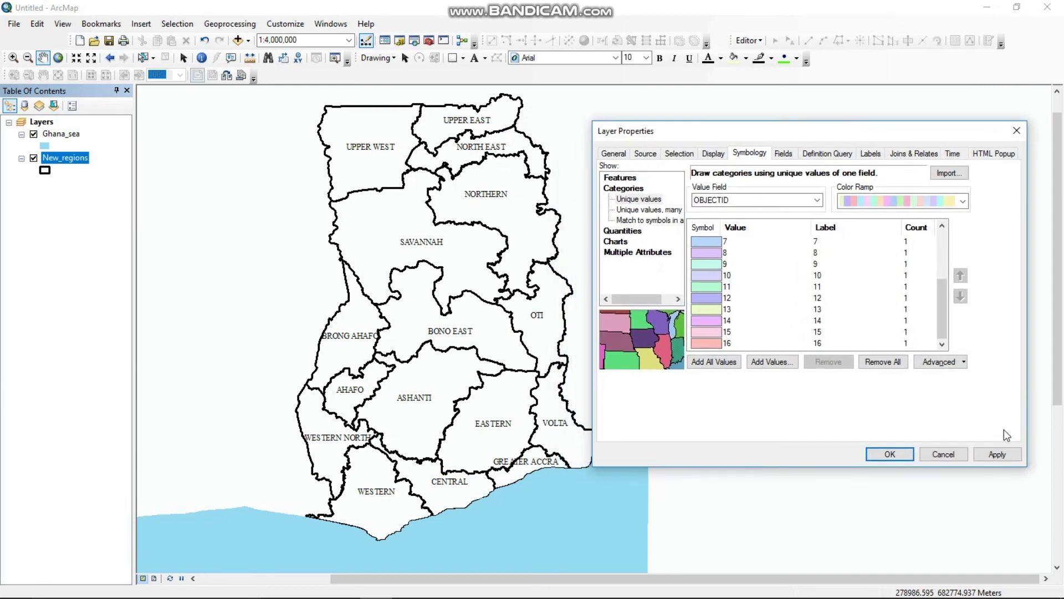
click(1005, 456)
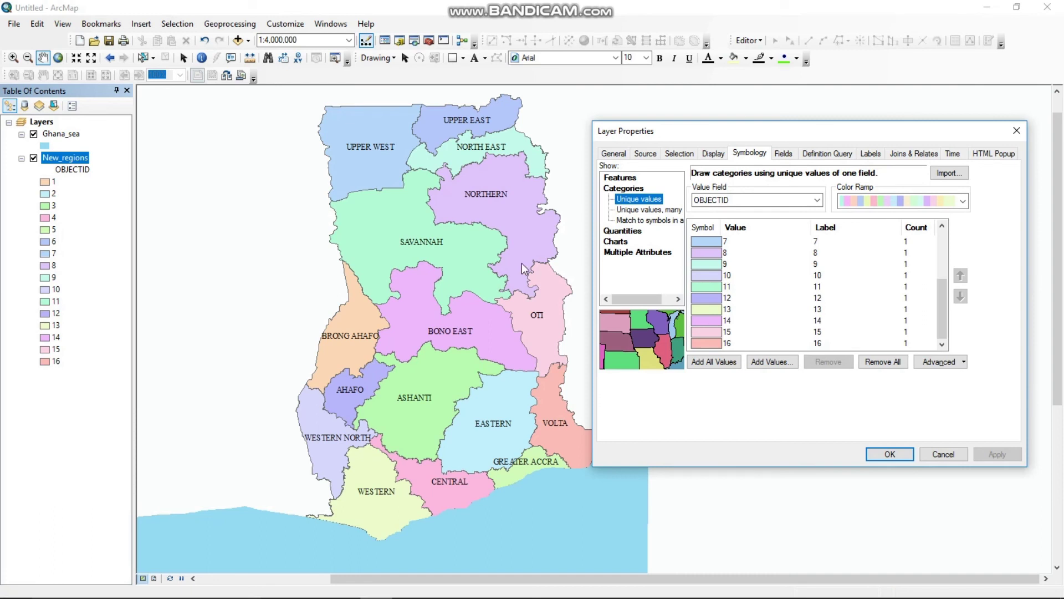
Confirm the unique OBJECTID colours for all 16 regions and pan the coloured map into view
click(893, 453)
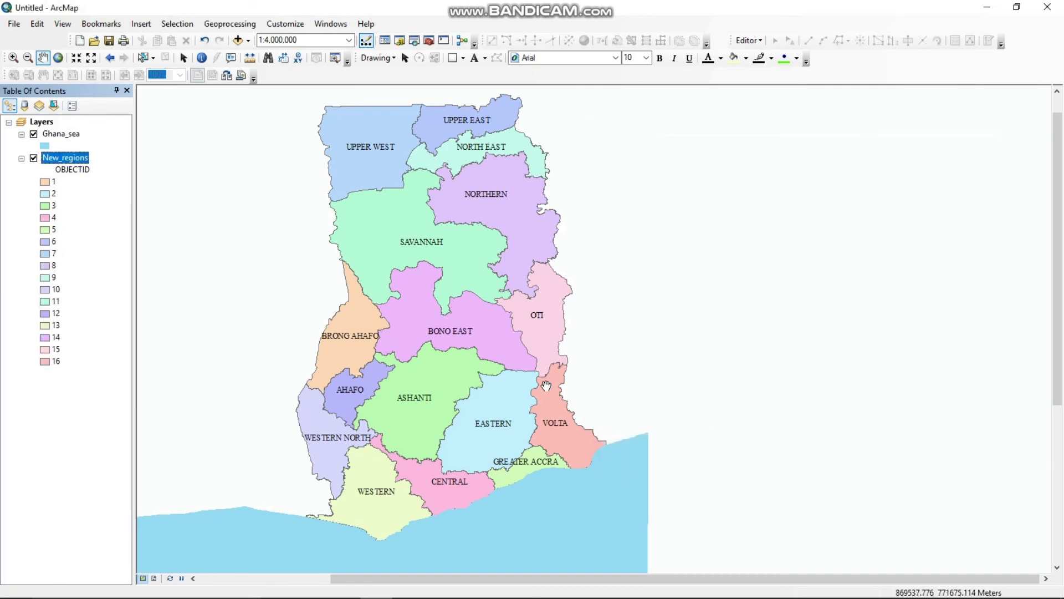
drag(546, 385, 606, 374)
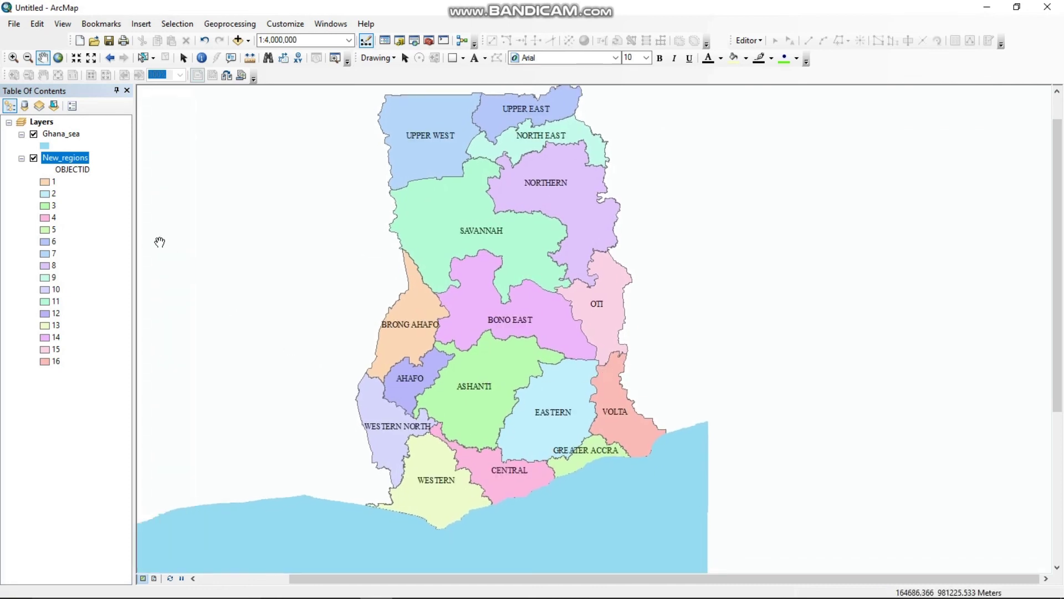
click(53, 277)
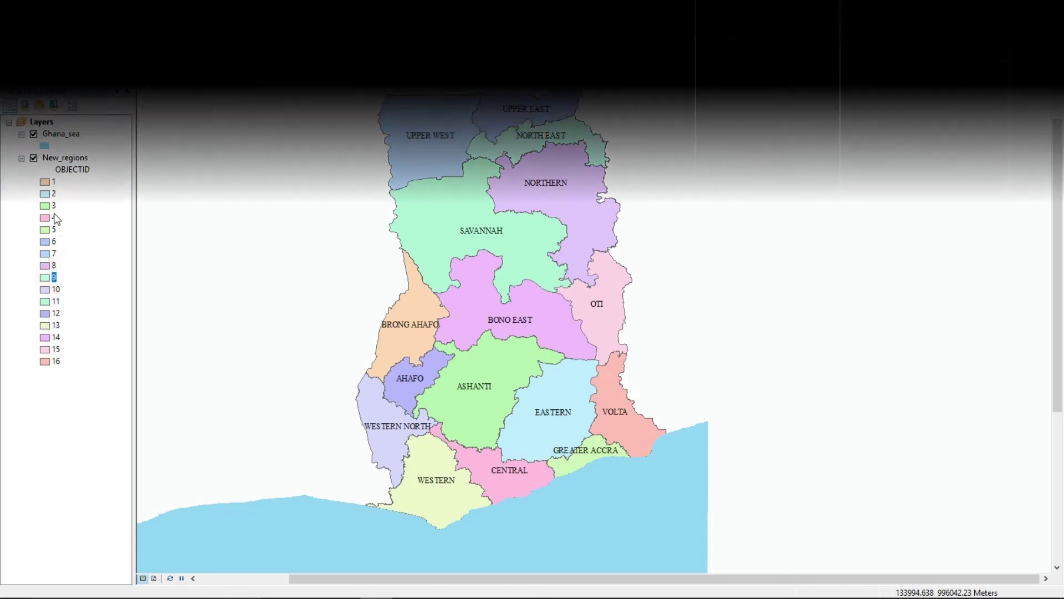